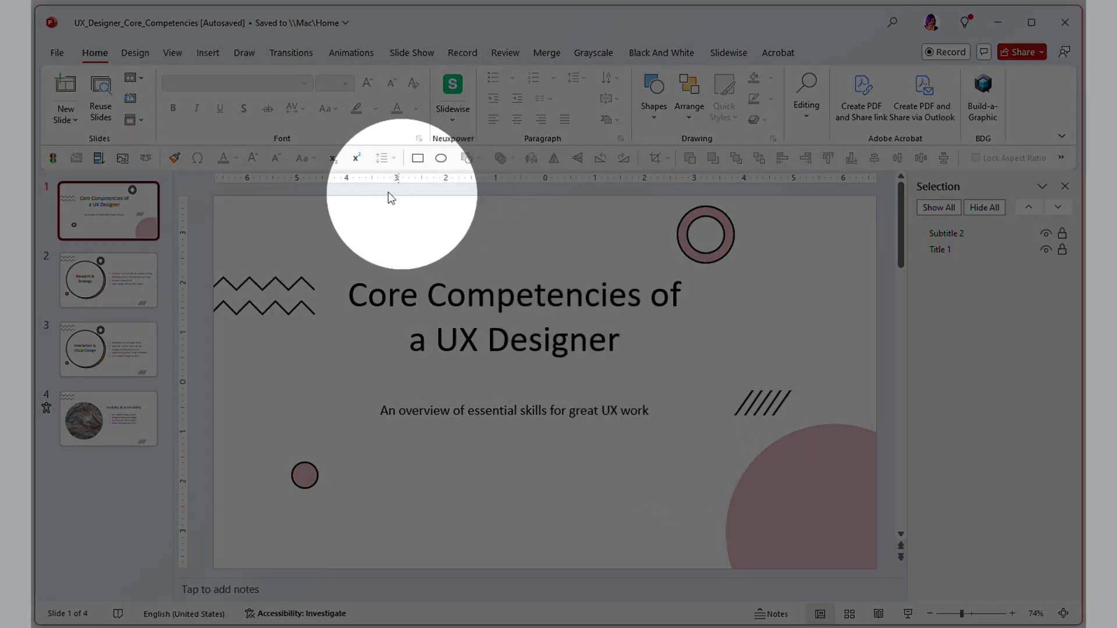
Turn on slide numbers and the footer 'This is my lovely footer.' and apply both to all slides.
left_click(208, 54)
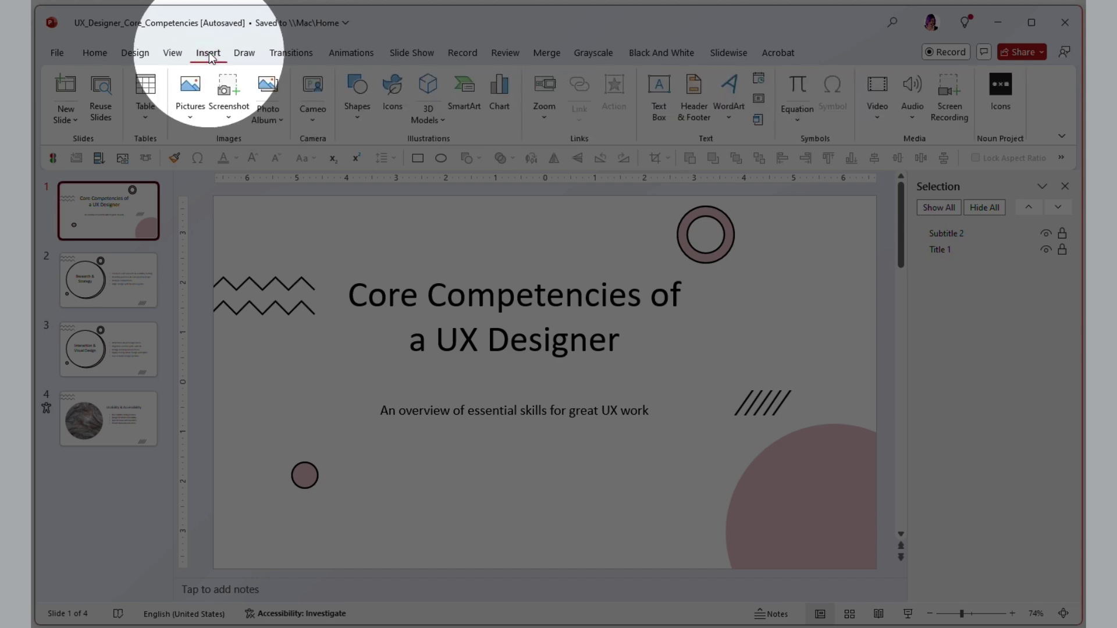
left_click(693, 95)
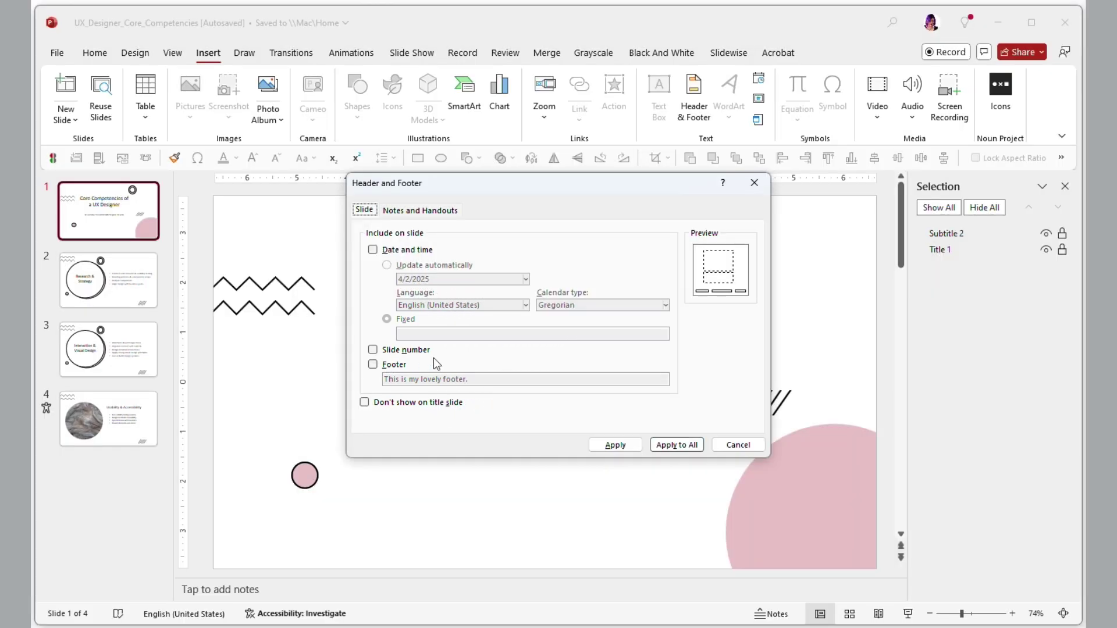
left_click(373, 350)
left_click(372, 364)
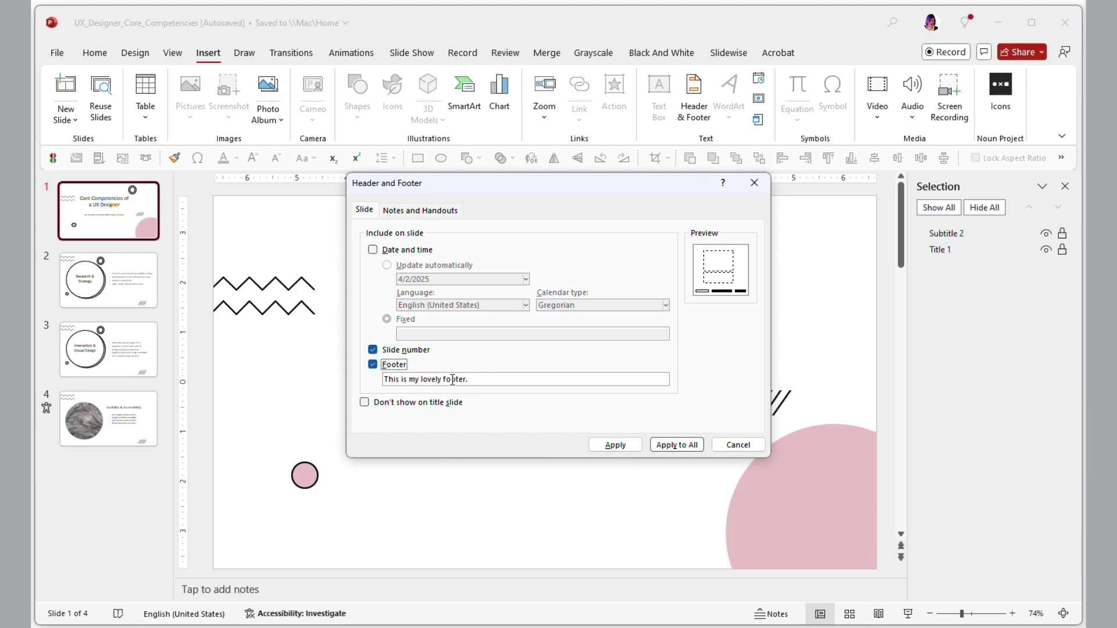
left_click(467, 379)
key("BackSpace")
type(".")
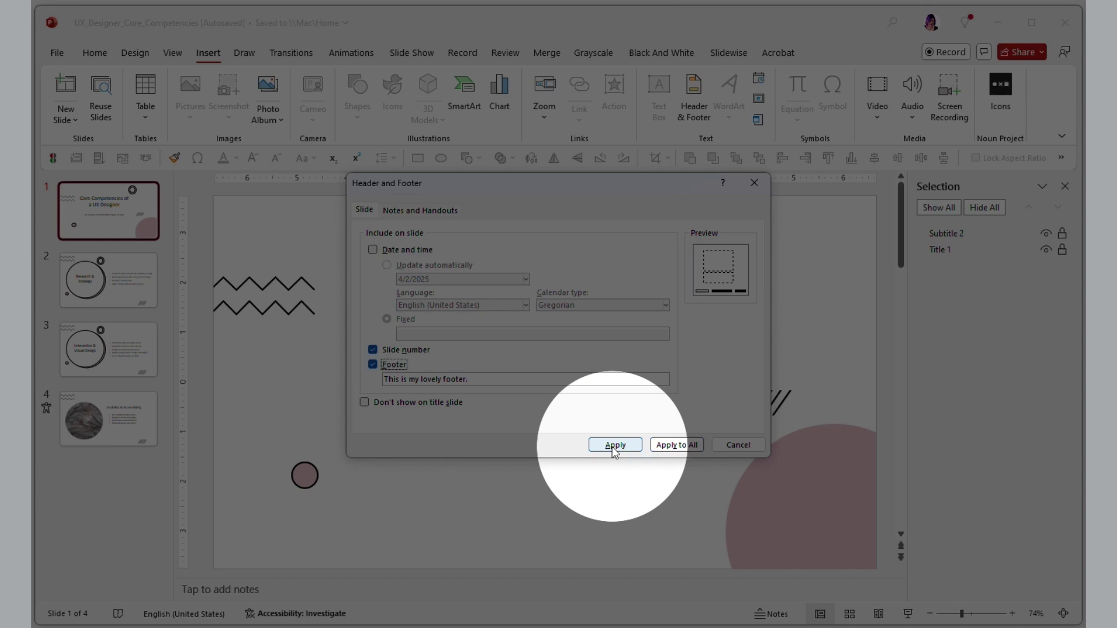
left_click(674, 447)
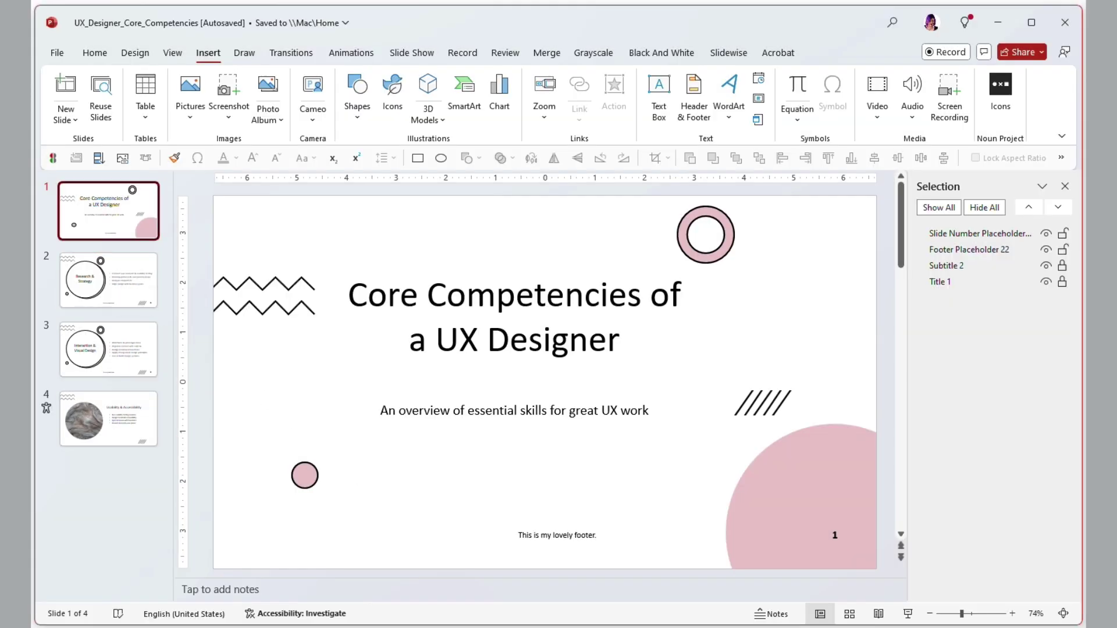
Check slides 2, 3 and 4 for the footer and slide number, ending on slide 4.
left_click(124, 282)
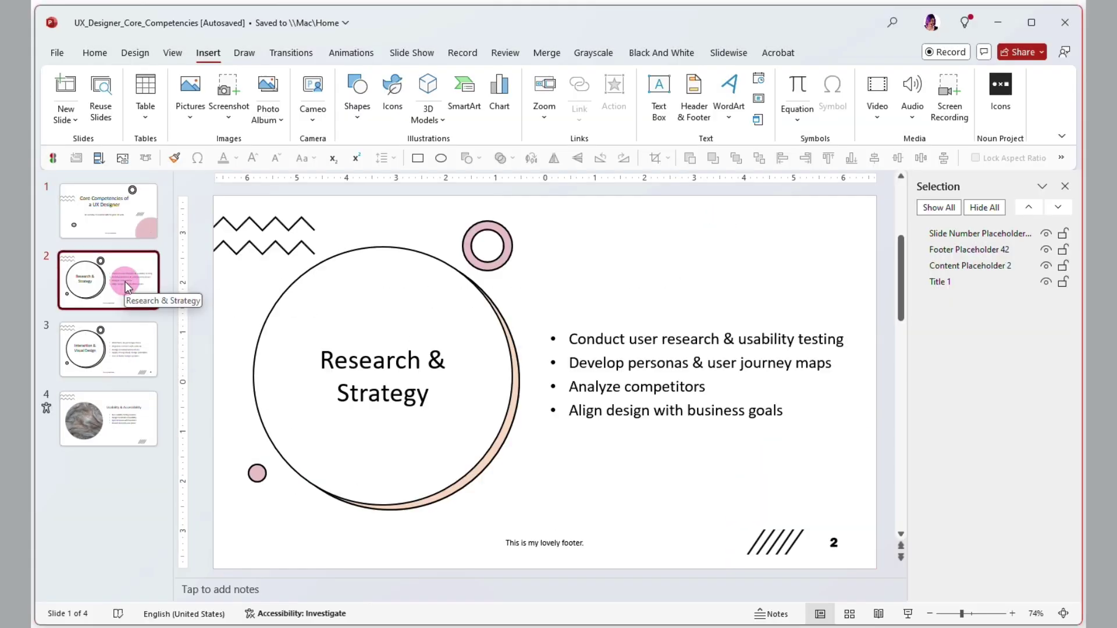
left_click(131, 349)
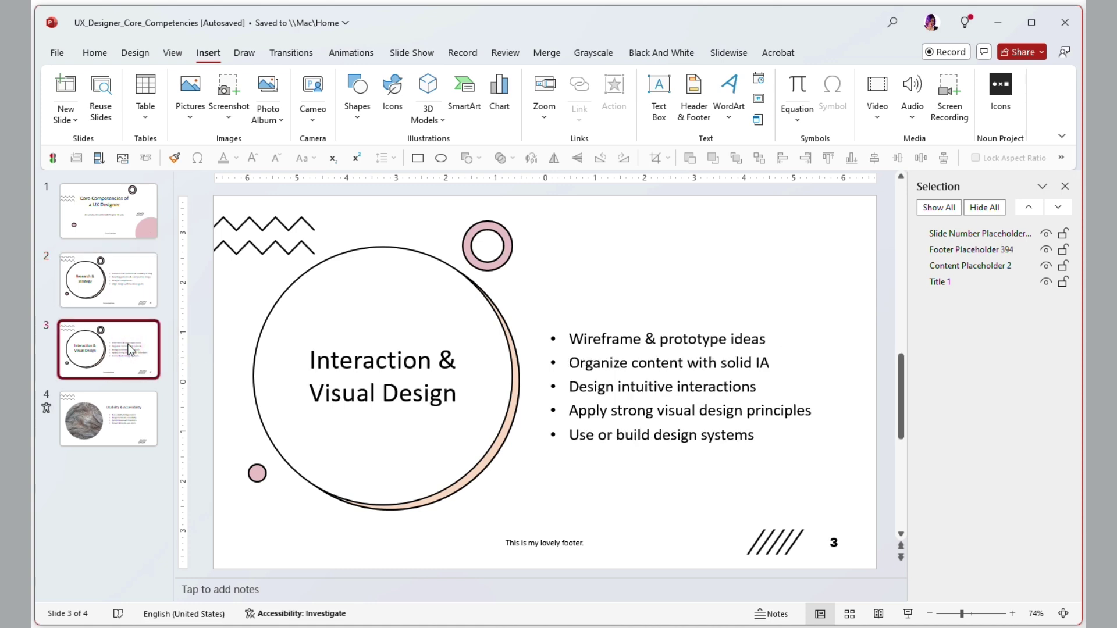
left_click(134, 417)
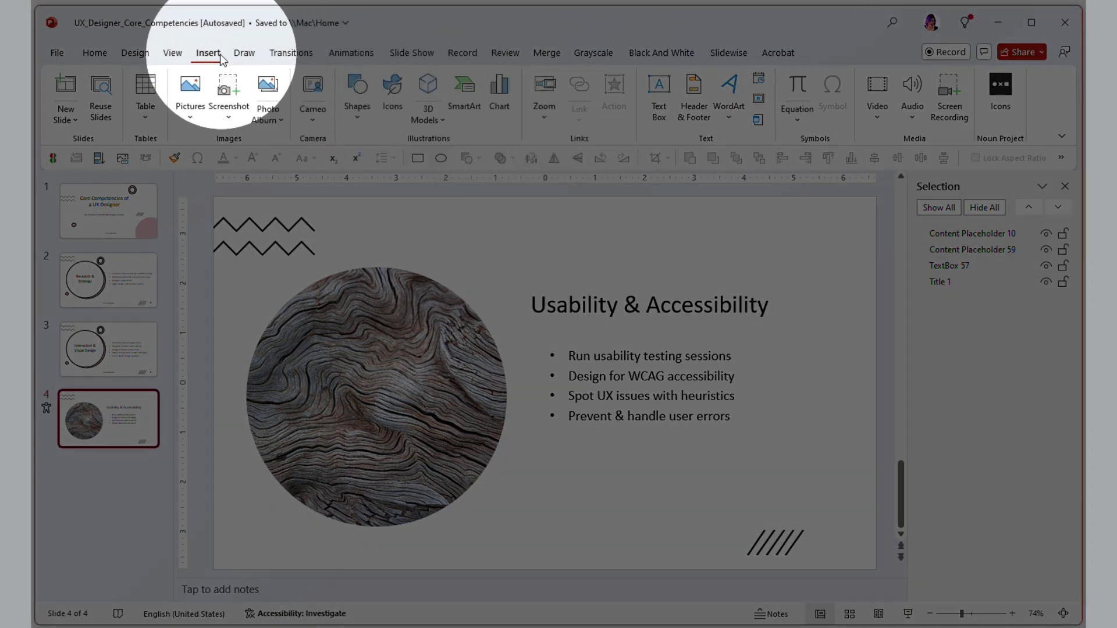
In Slide Master, enable Footers on the circle-picture layout used by slide 4.
left_click(172, 53)
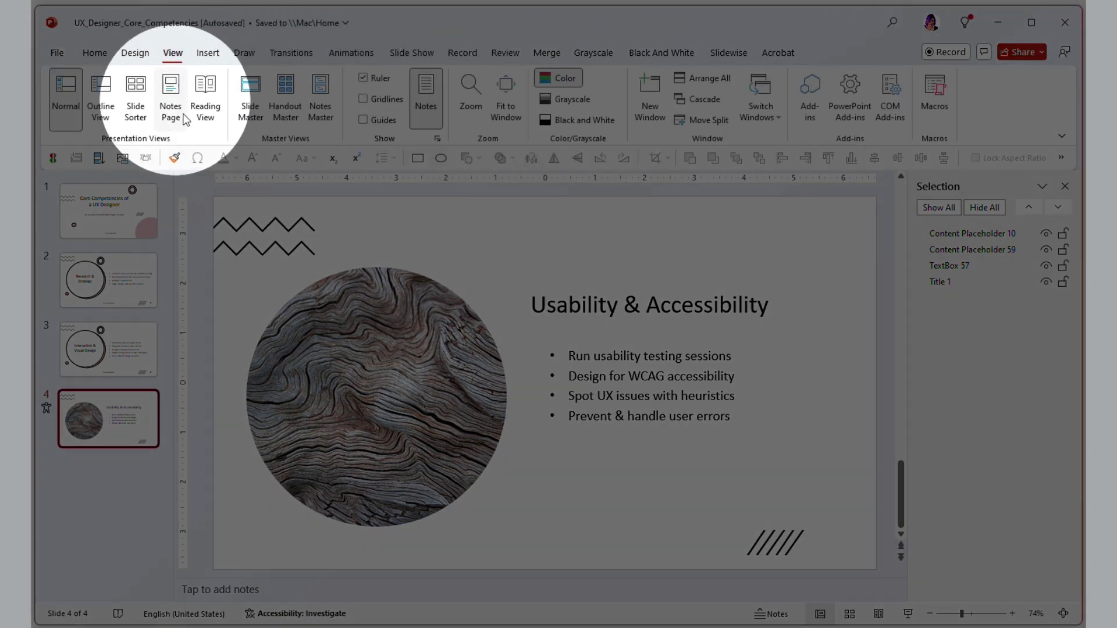
left_click(251, 96)
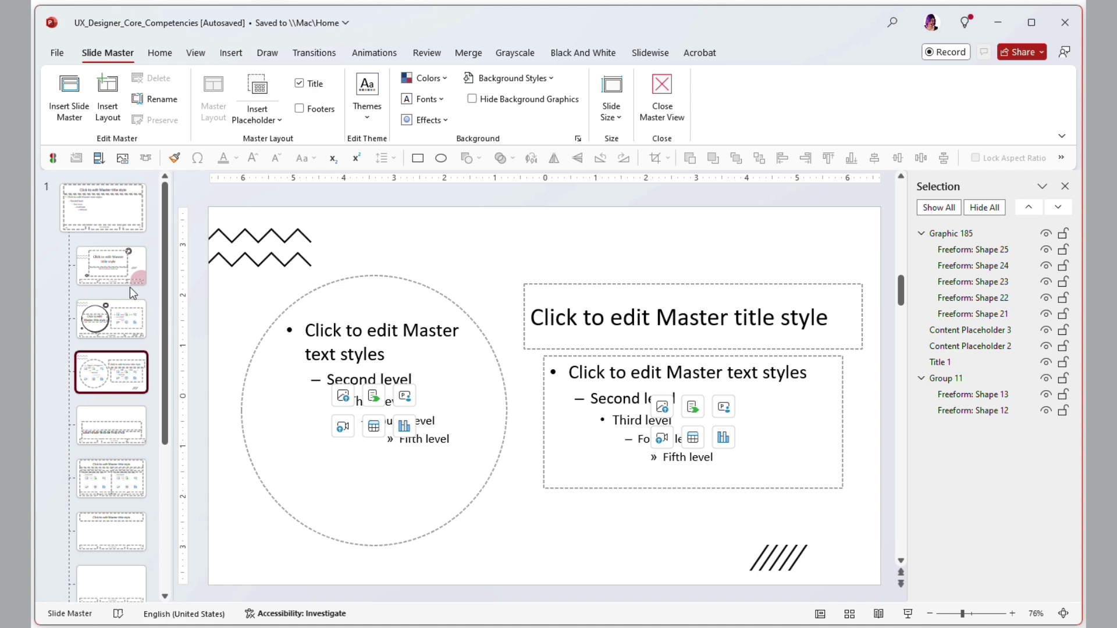
left_click(114, 271)
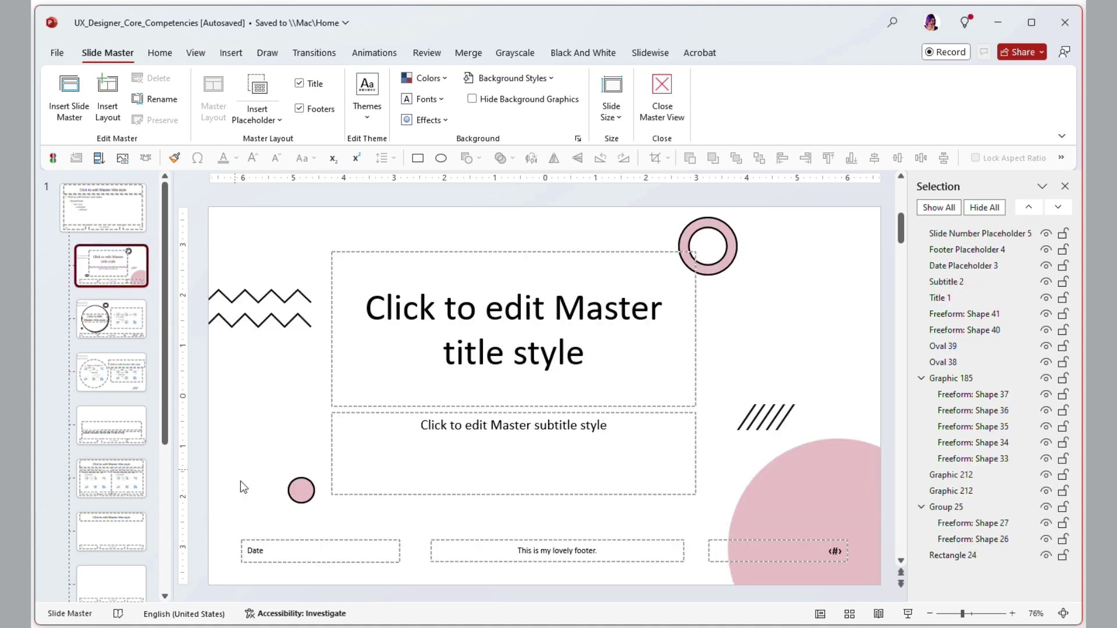
left_click(120, 330)
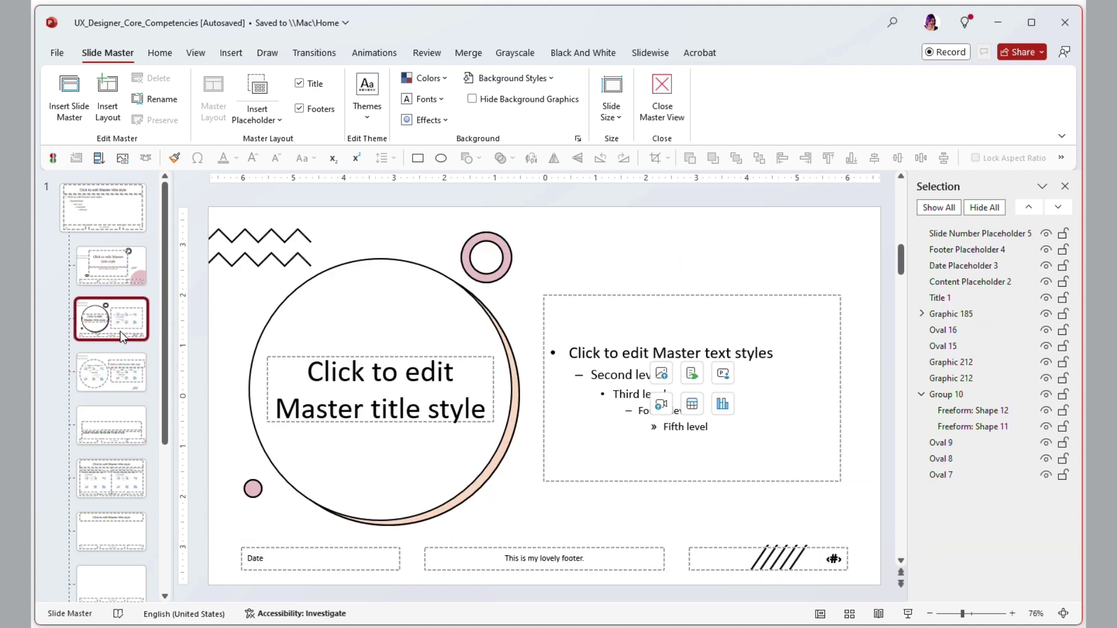
left_click(117, 370)
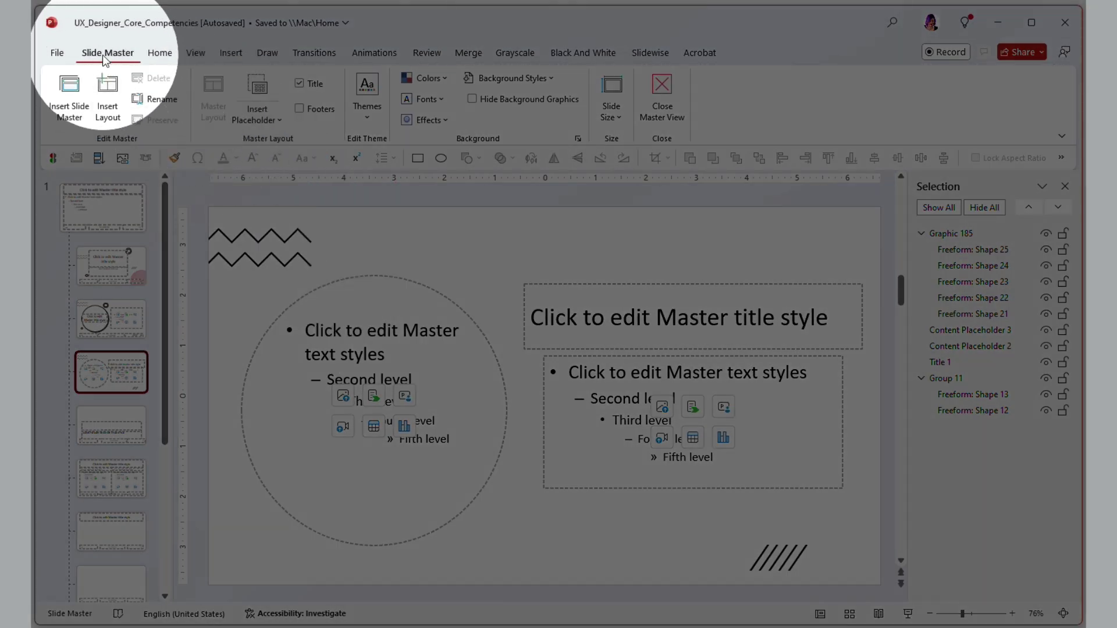
left_click(299, 109)
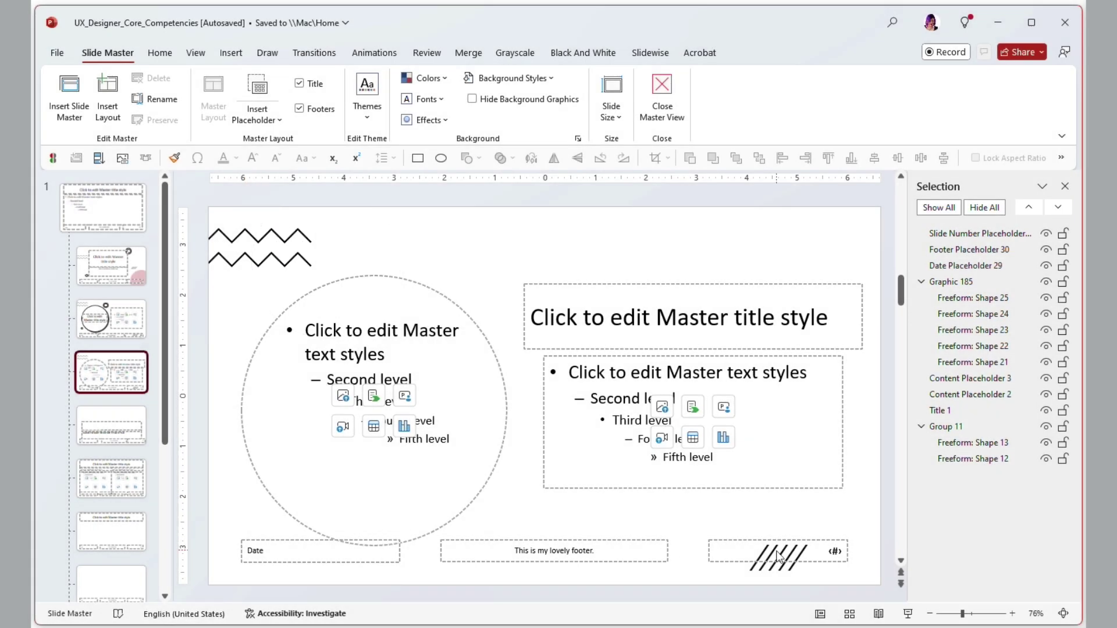
Back in normal view, add the footer and slide number to slide 4 only.
left_click(820, 612)
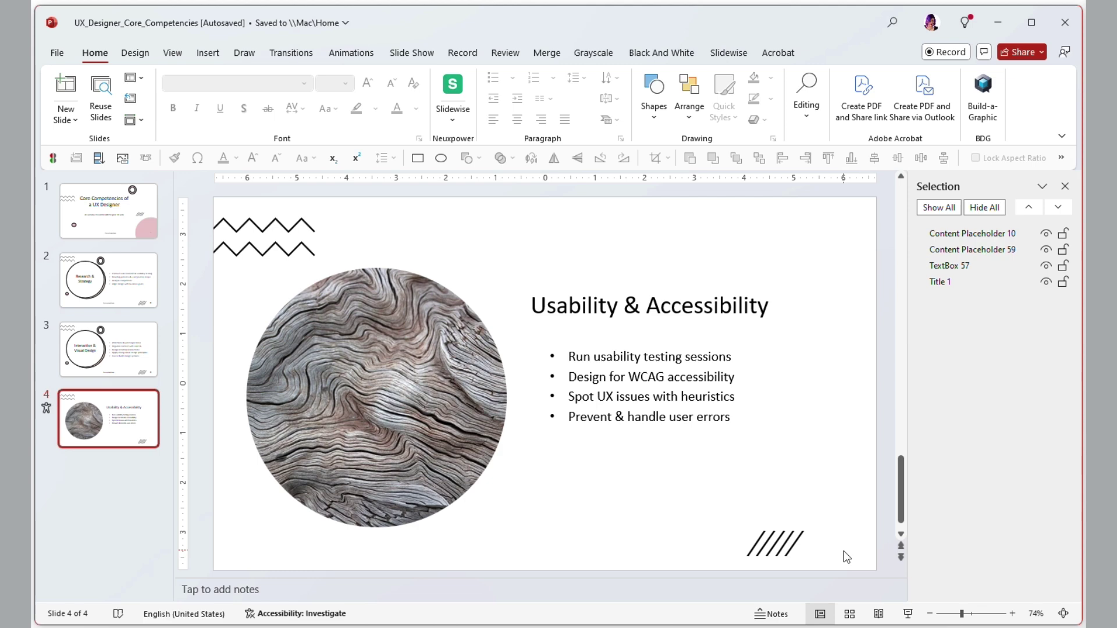
scroll(844, 551, "down", 1)
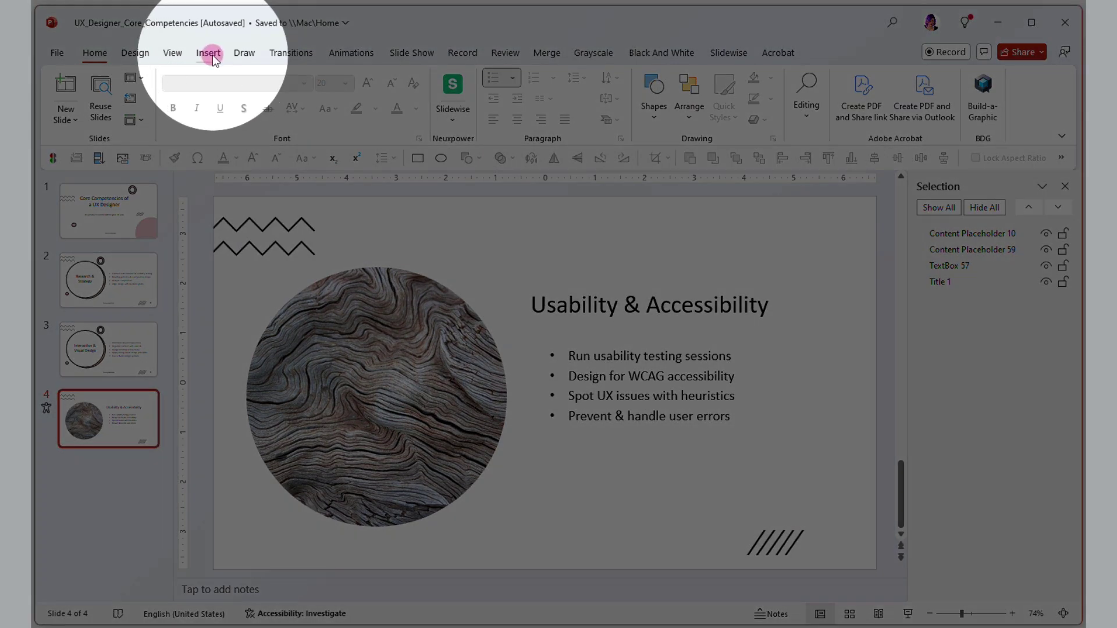
left_click(208, 52)
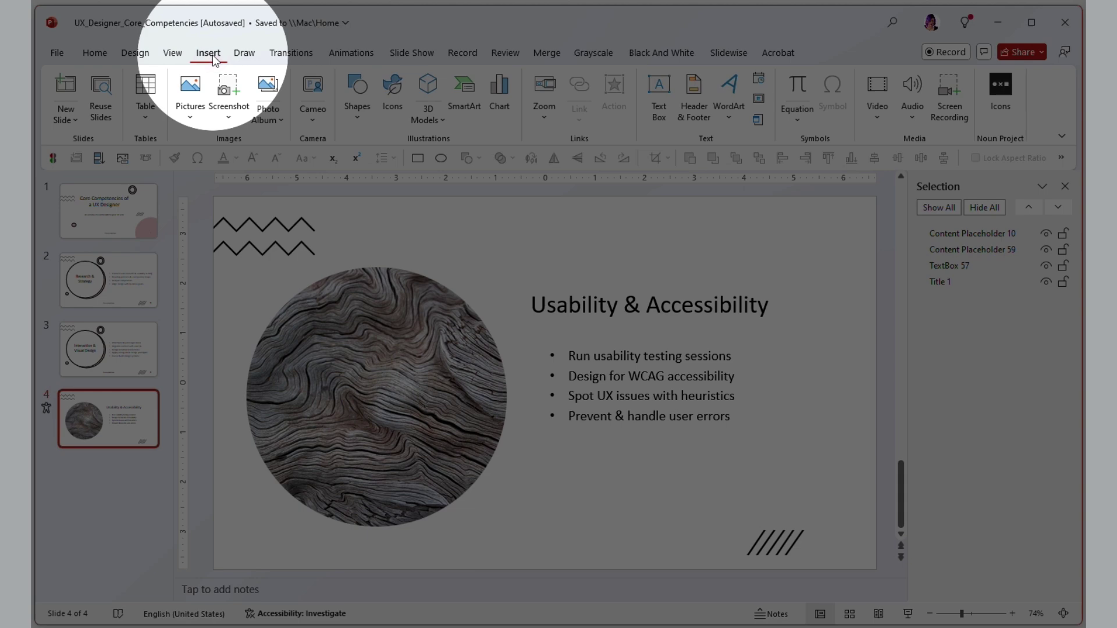
left_click(694, 99)
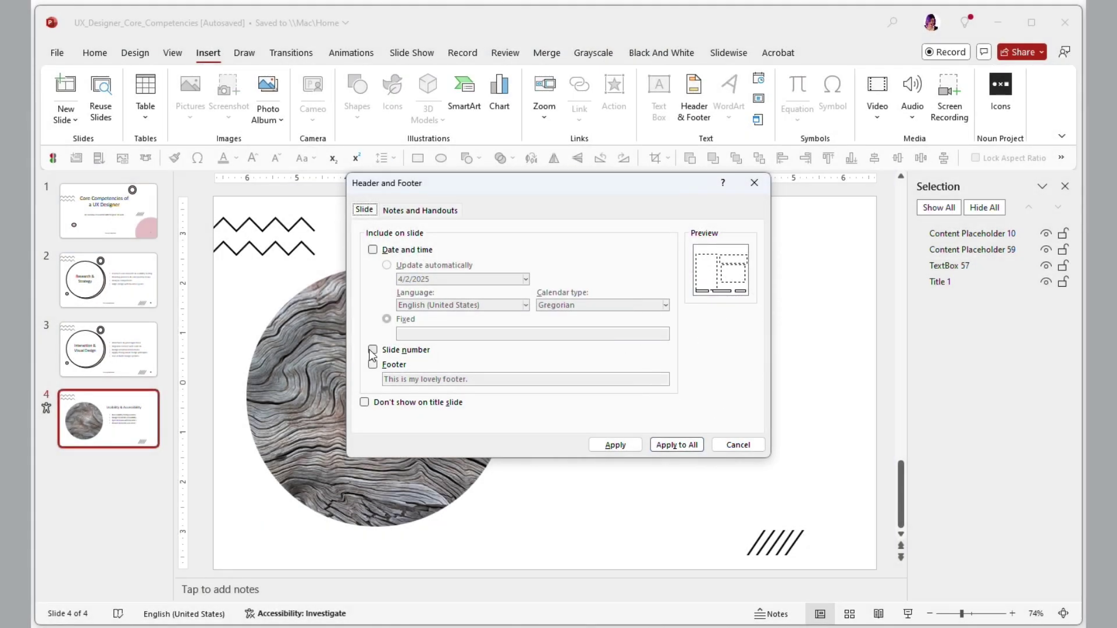
left_click(373, 351)
left_click(373, 364)
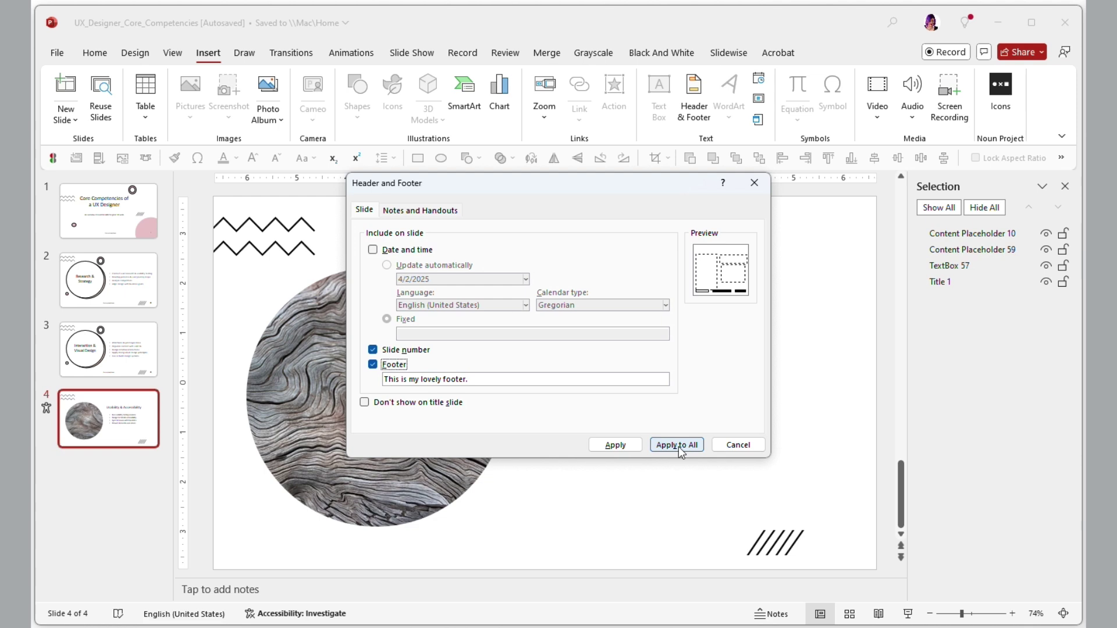
left_click(617, 445)
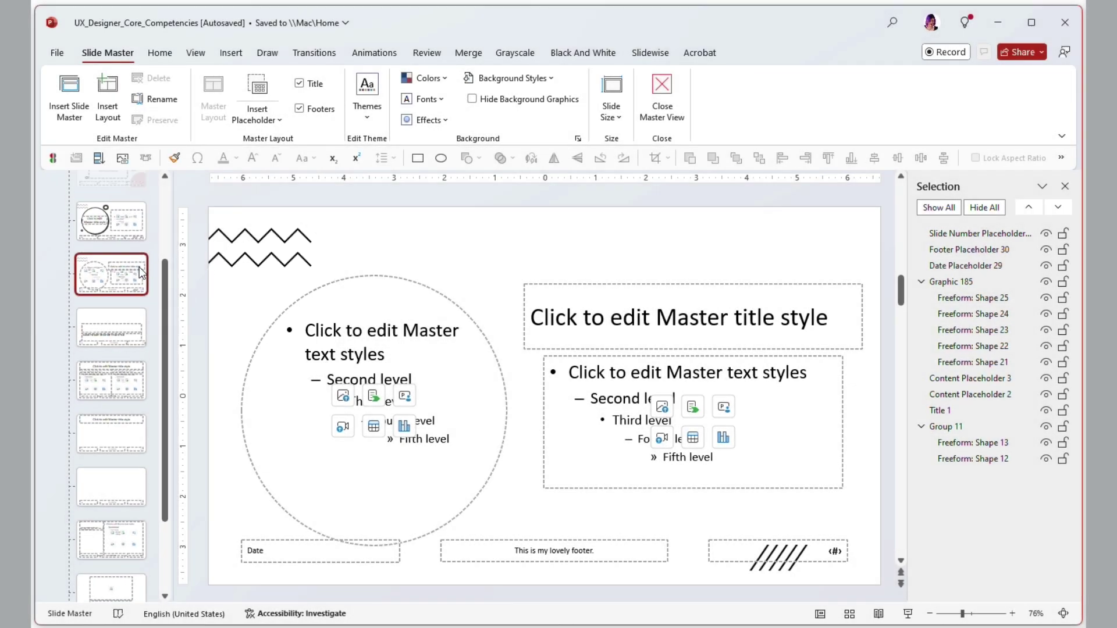
Select the top Slide Master thumbnail that governs all layouts.
left_click(111, 207)
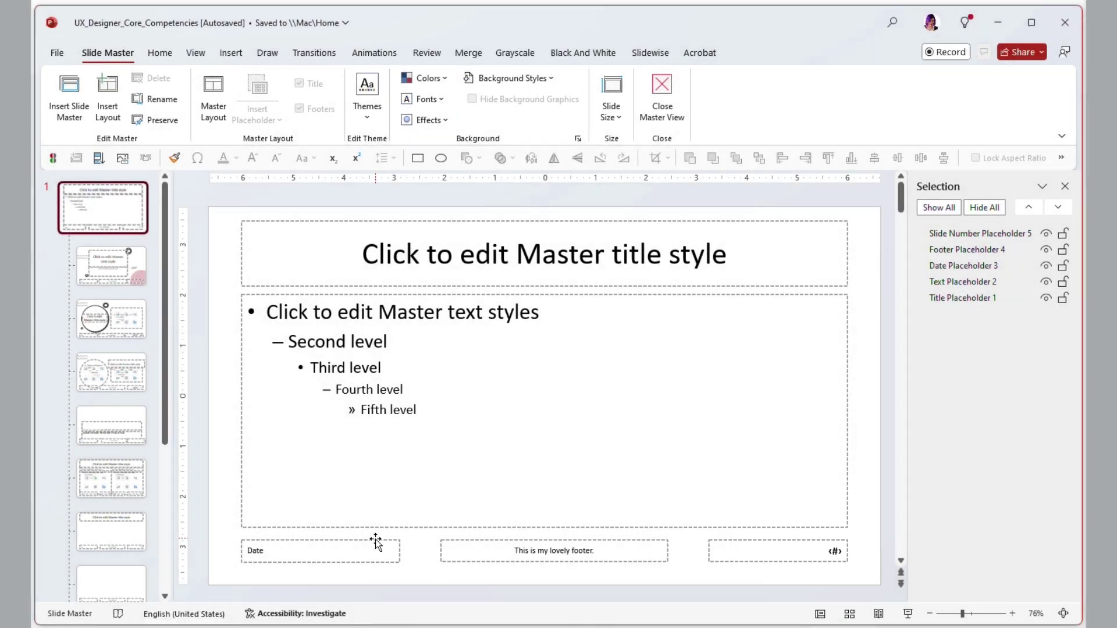
Move the date placeholder off the master slide, then widen the footer leftward and left-align it.
left_click_drag(374, 541, 374, 593)
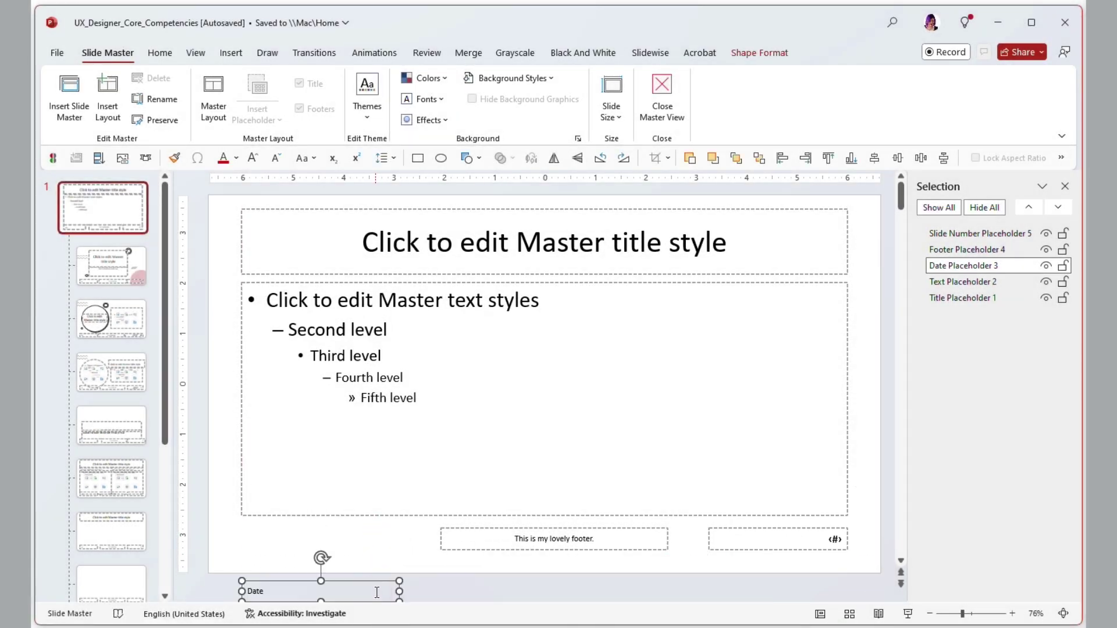
left_click(493, 550)
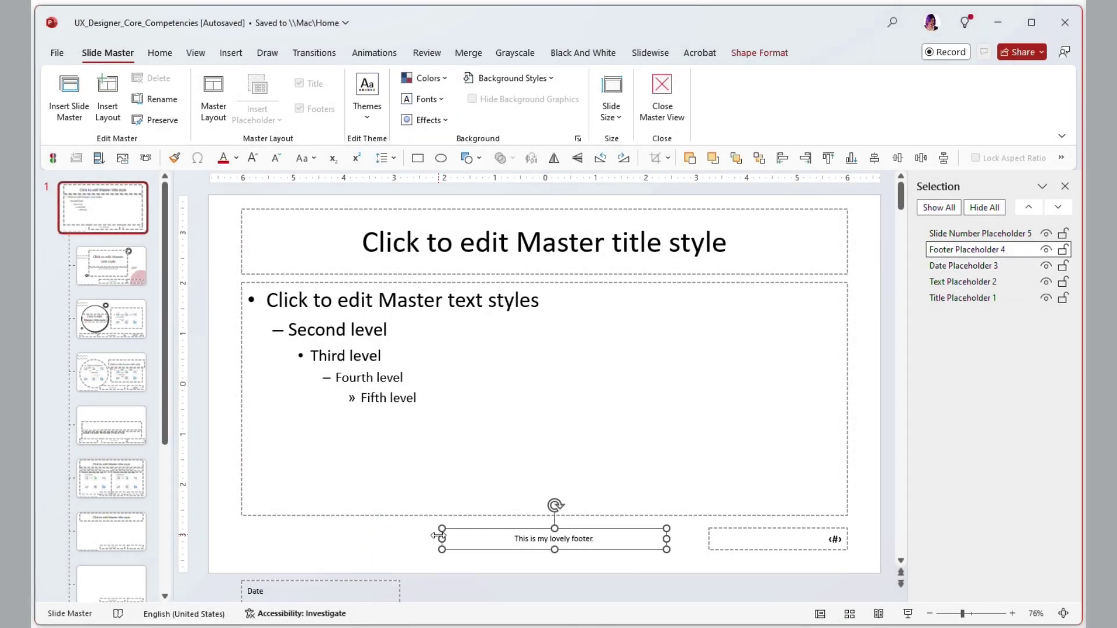
left_click_drag(441, 539, 241, 542)
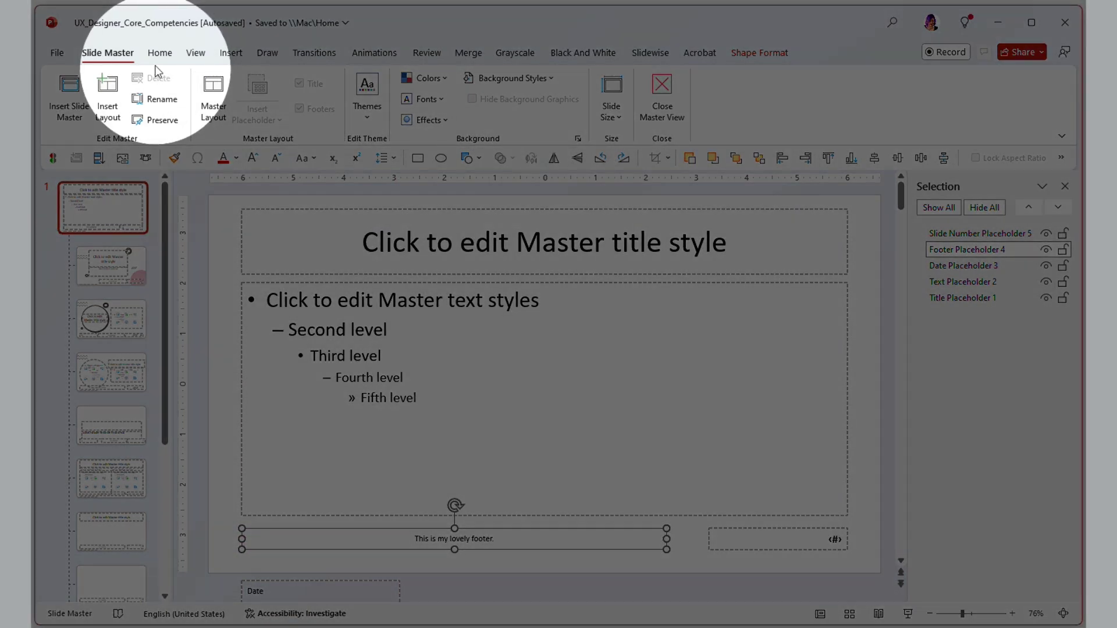
left_click(159, 53)
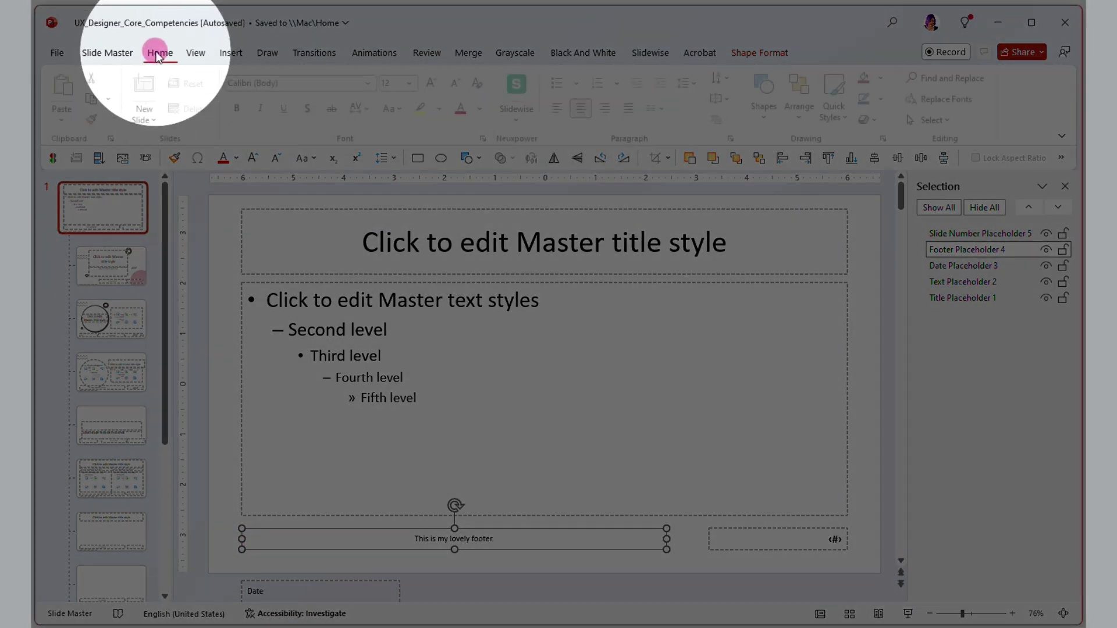
left_click(560, 108)
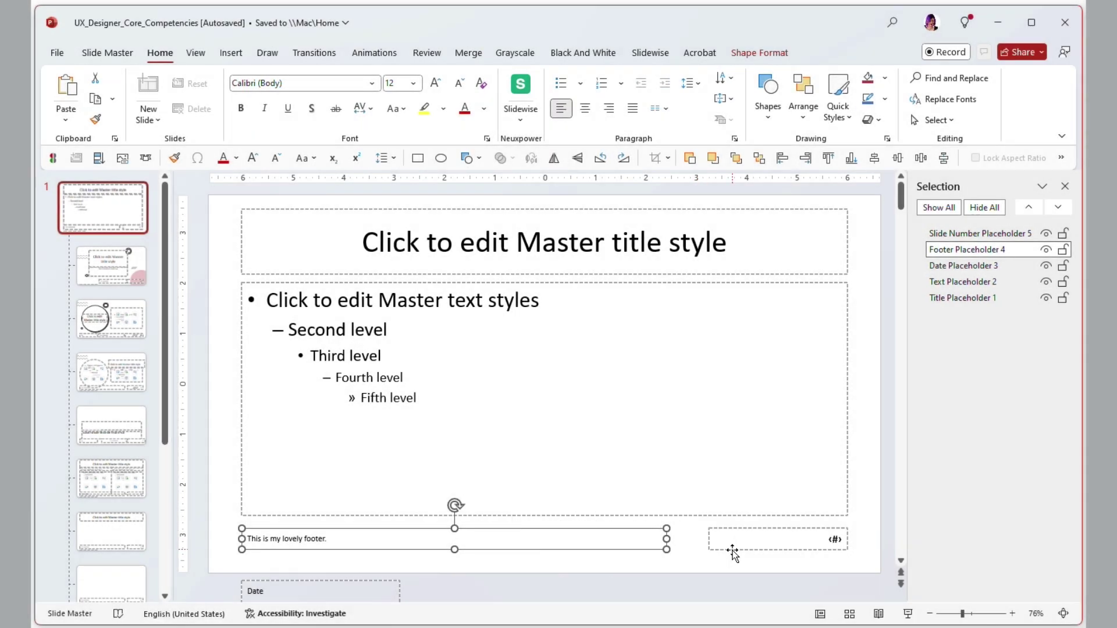
Set the master slide number to 28 pt and check it on the Title Slide layout.
left_click(731, 550)
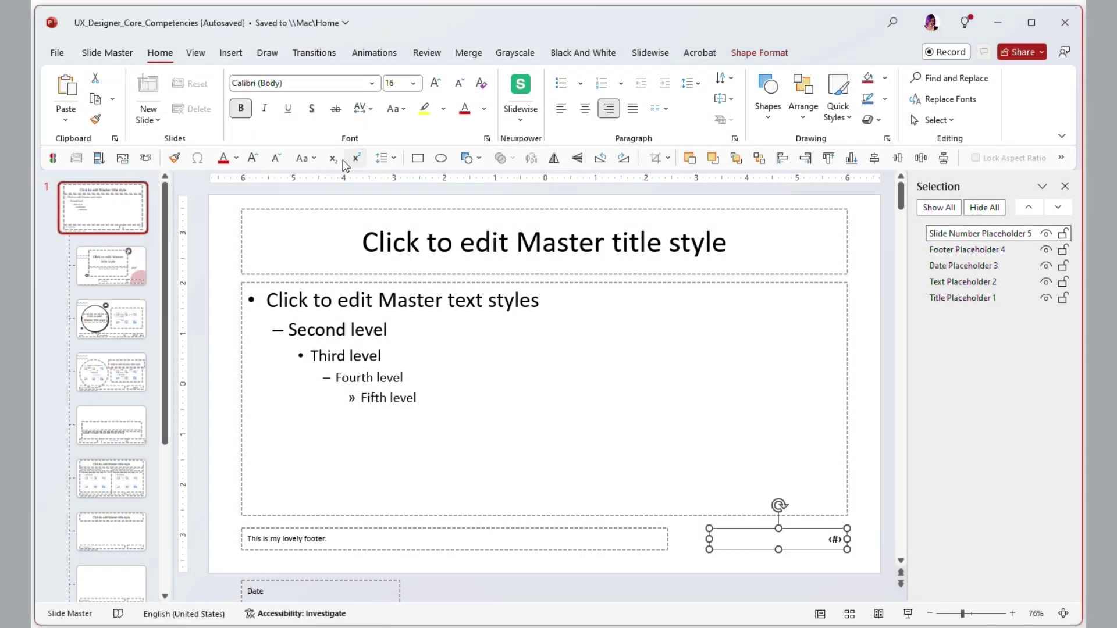
left_click(413, 84)
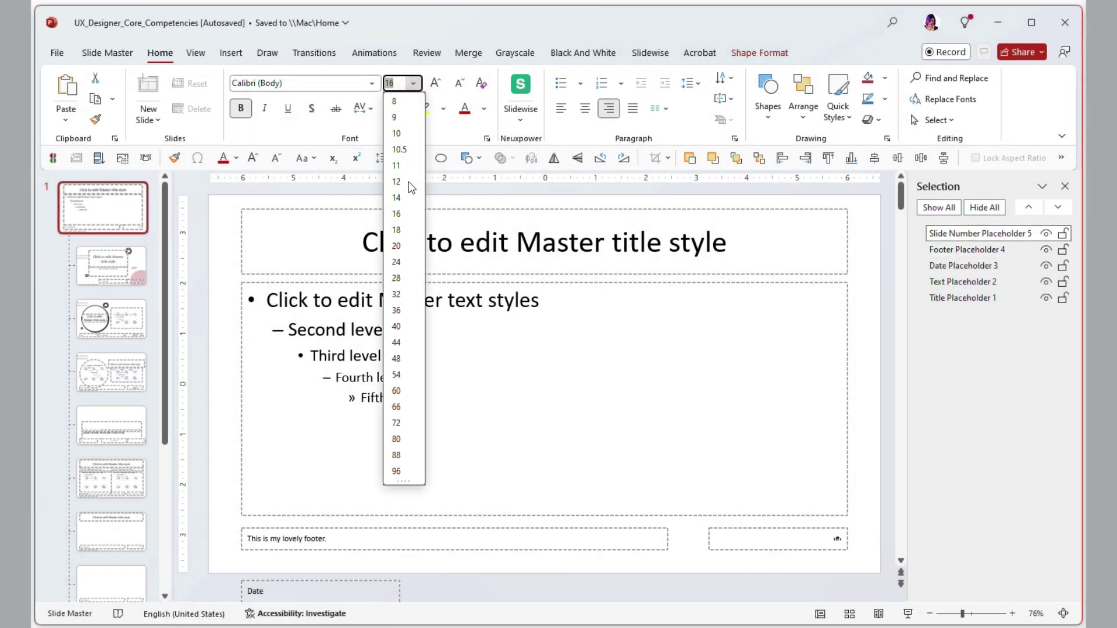
left_click(401, 278)
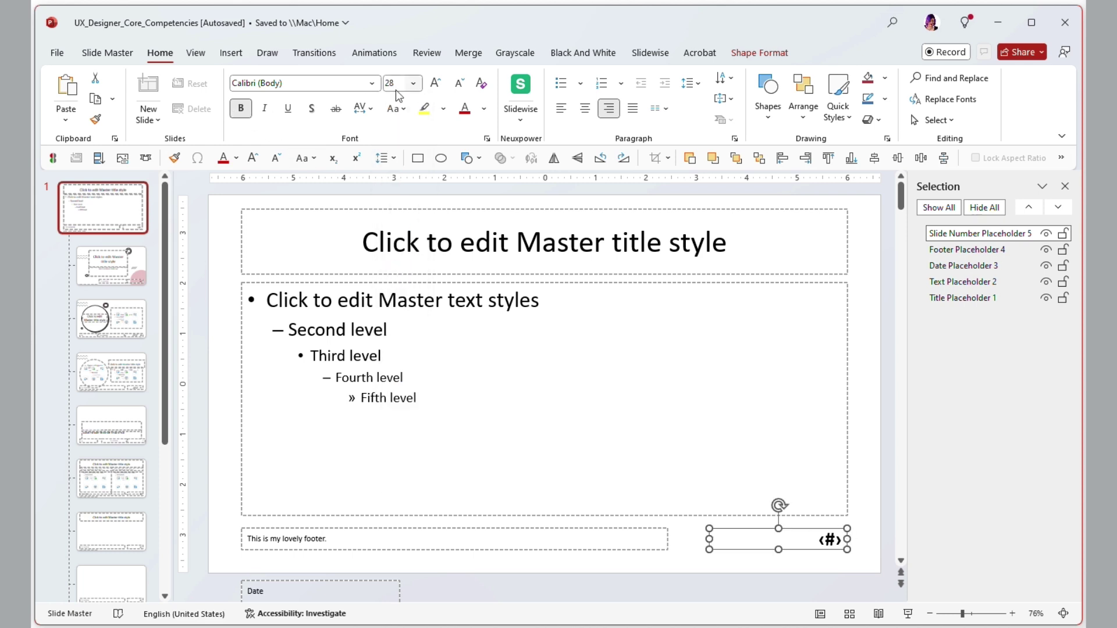
left_click(112, 262)
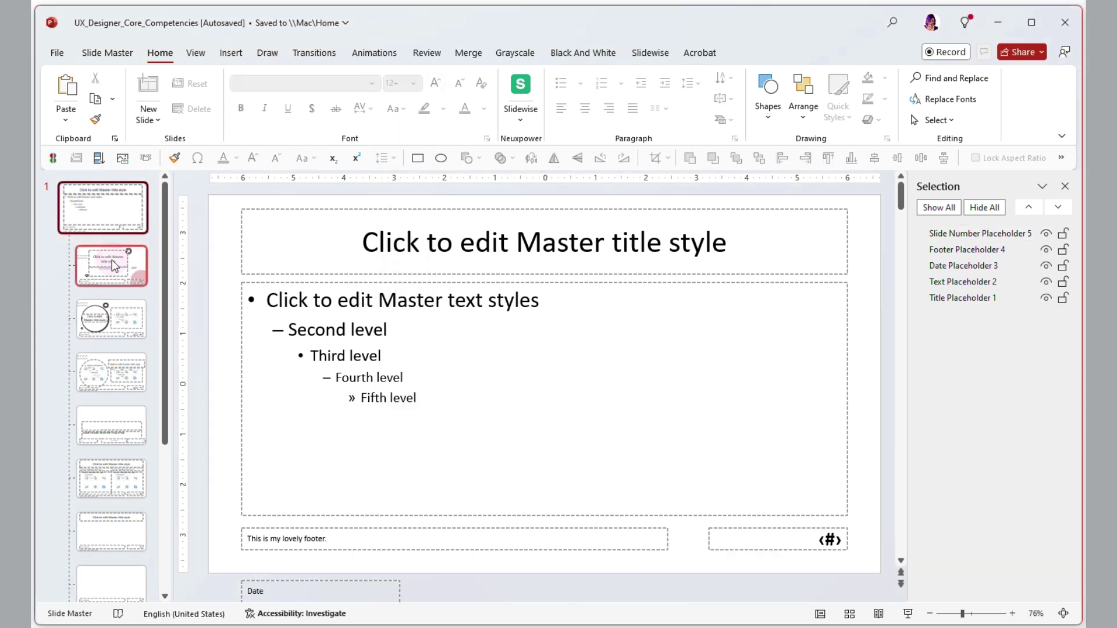
left_click(107, 266)
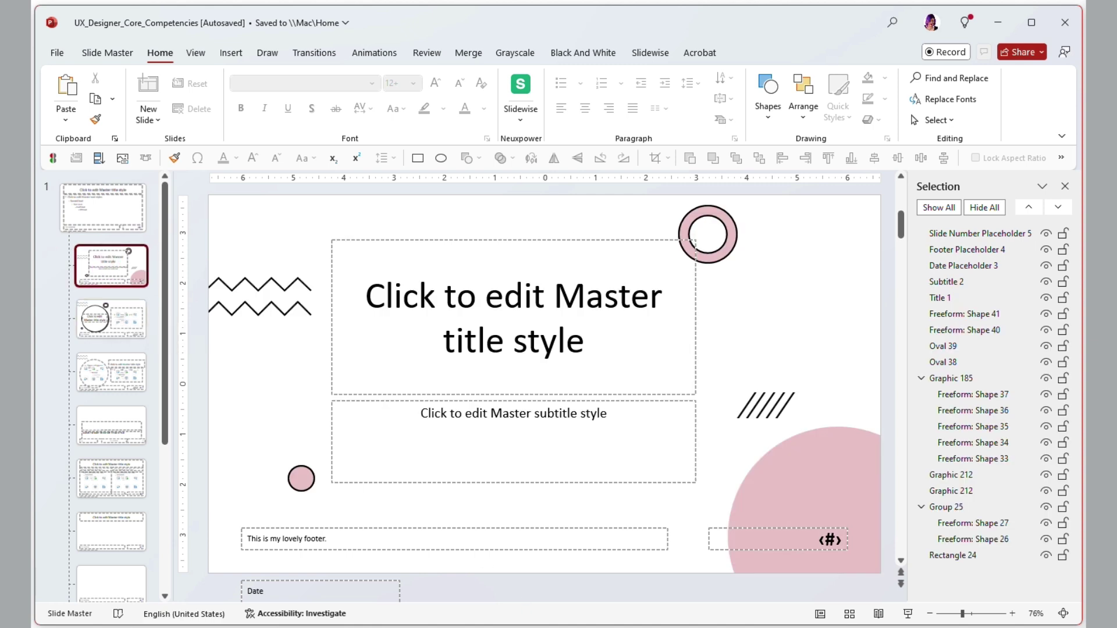
Return to Normal view and display slide 1 with its footer and enlarged number.
left_click(820, 615)
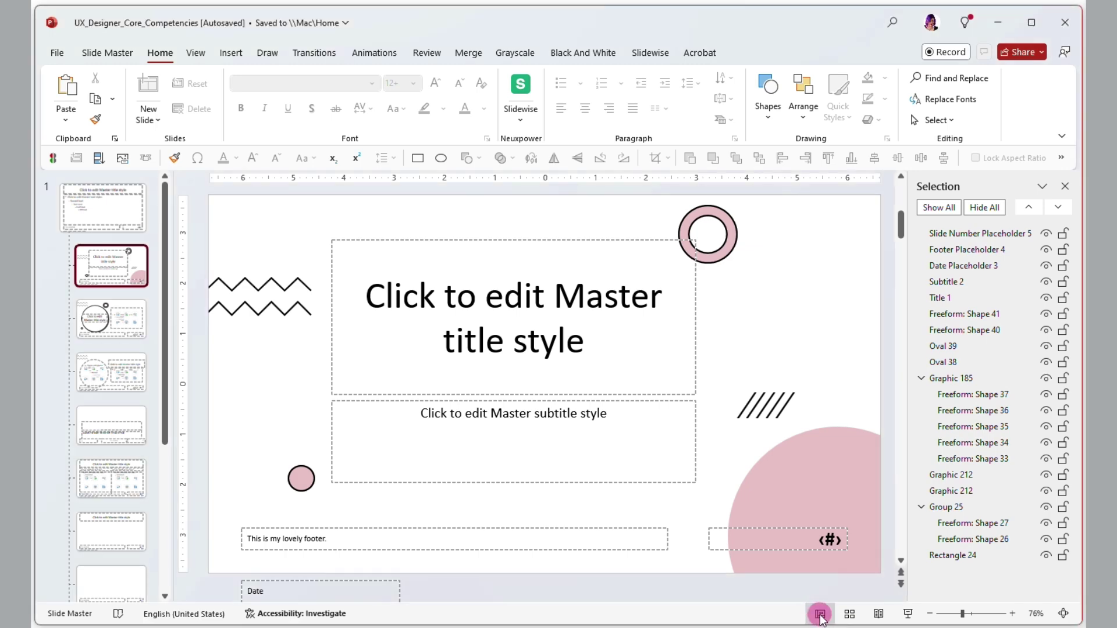
left_click(820, 615)
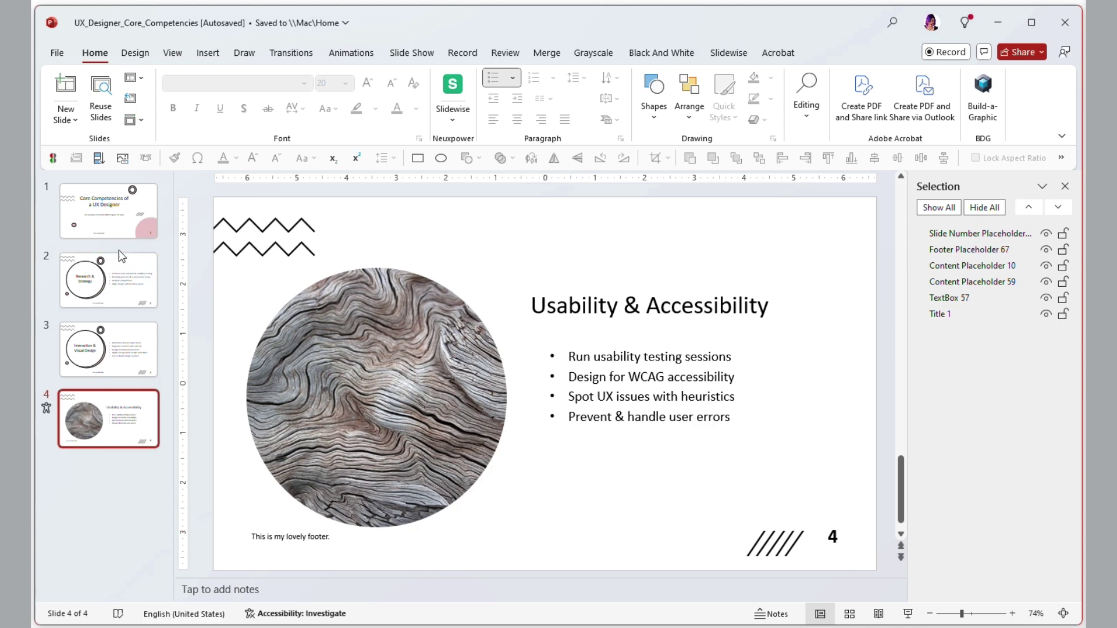
left_click(124, 204)
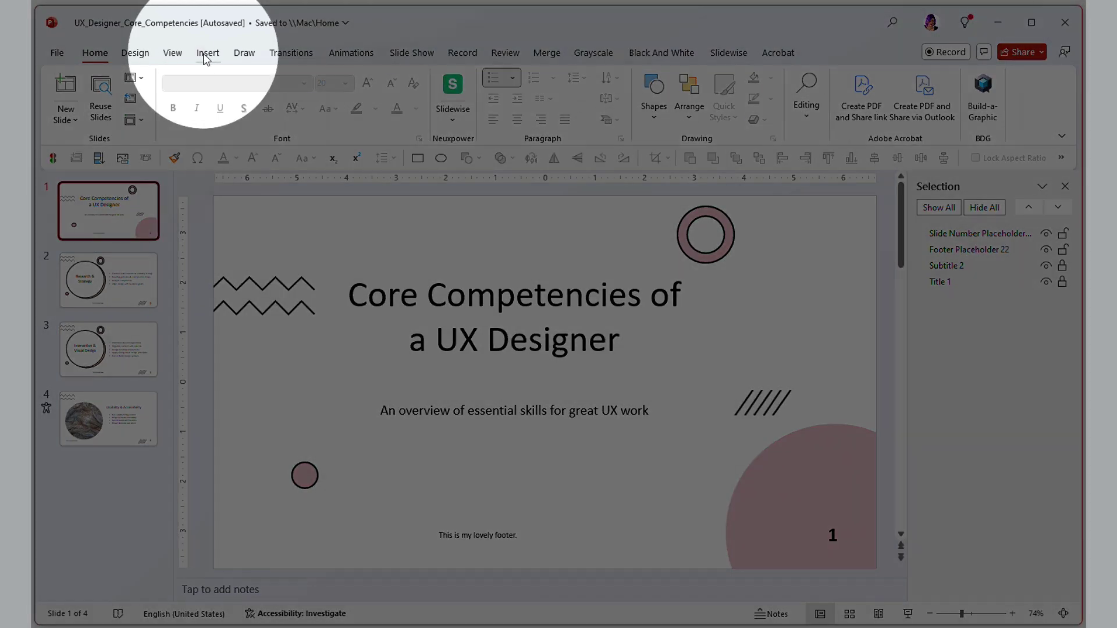
Remove the footer and slide number from all slides, then check slides 2–4 and return to slide 1.
left_click(206, 55)
left_click(694, 100)
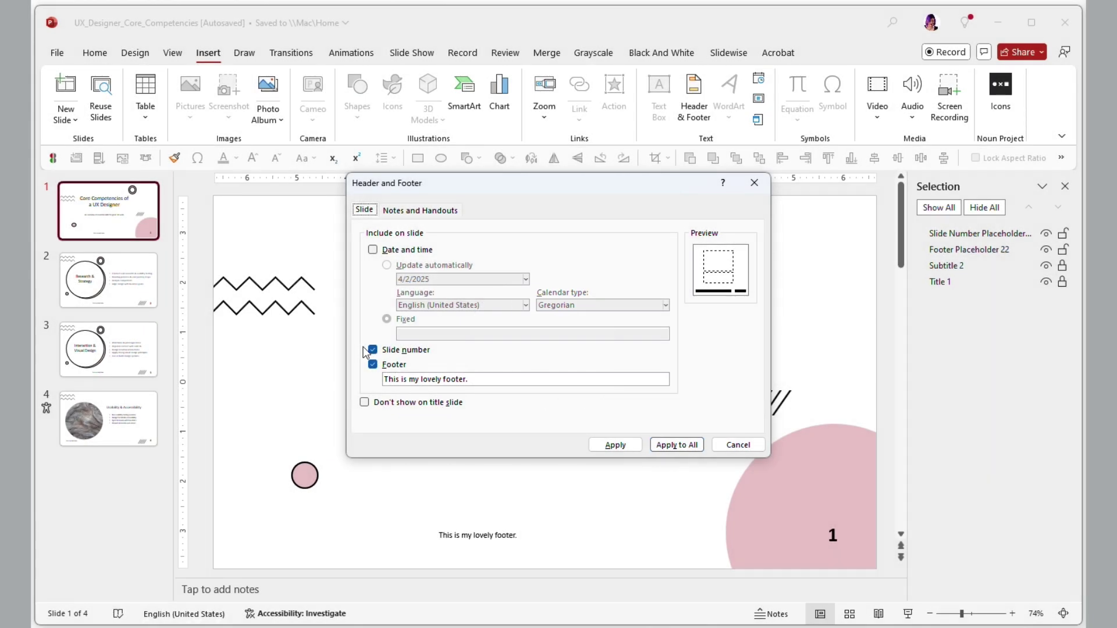
left_click(372, 350)
left_click(372, 364)
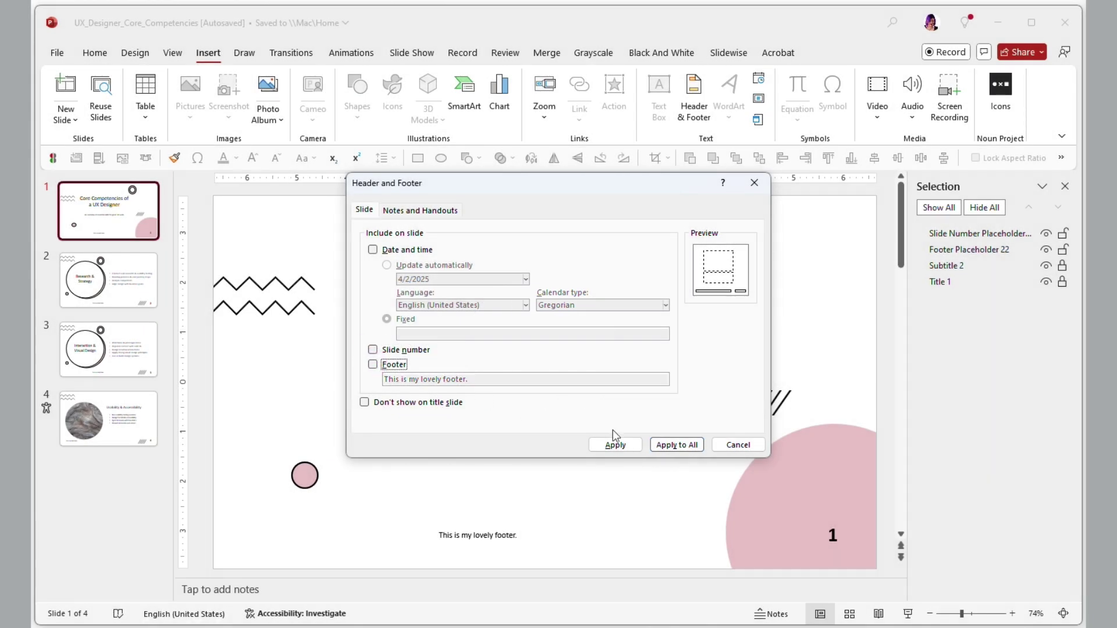
left_click(676, 445)
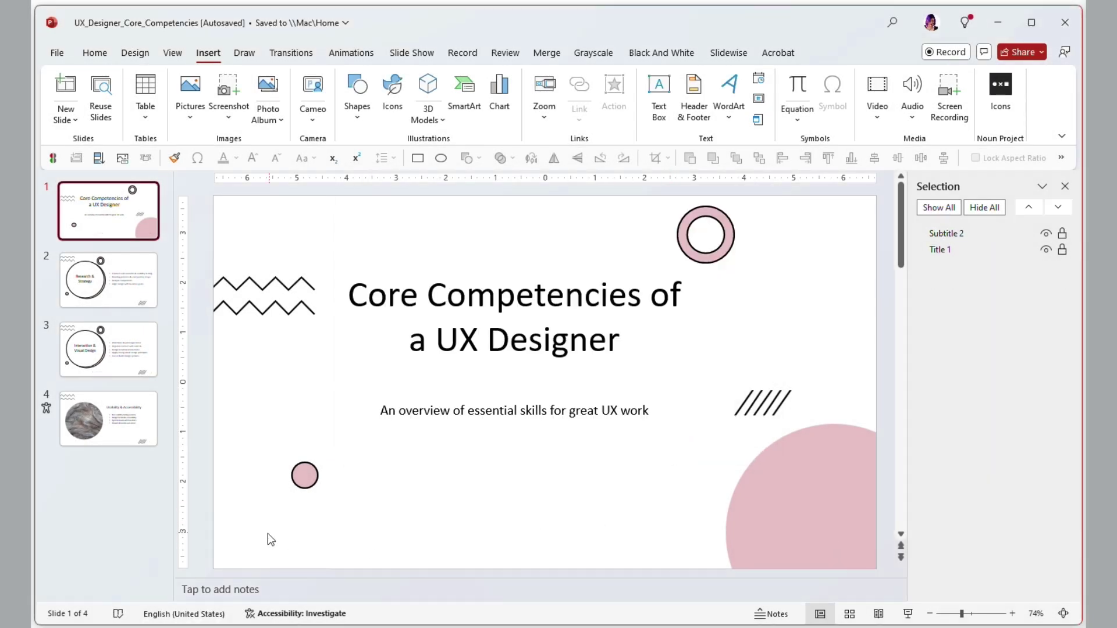
left_click(117, 285)
left_click(129, 351)
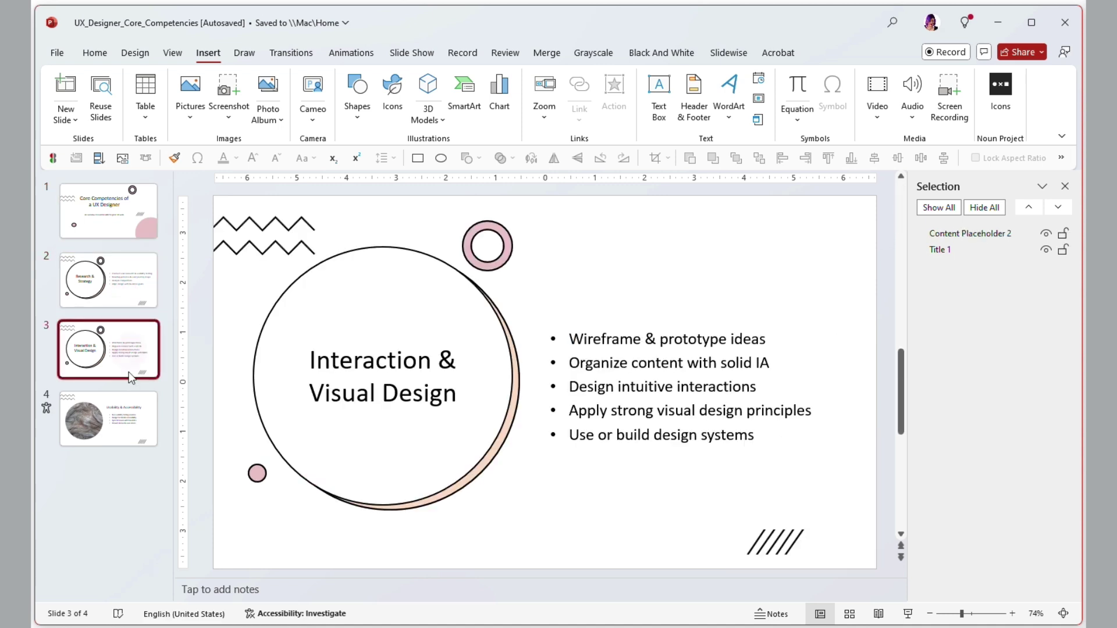
left_click(131, 411)
left_click(127, 221)
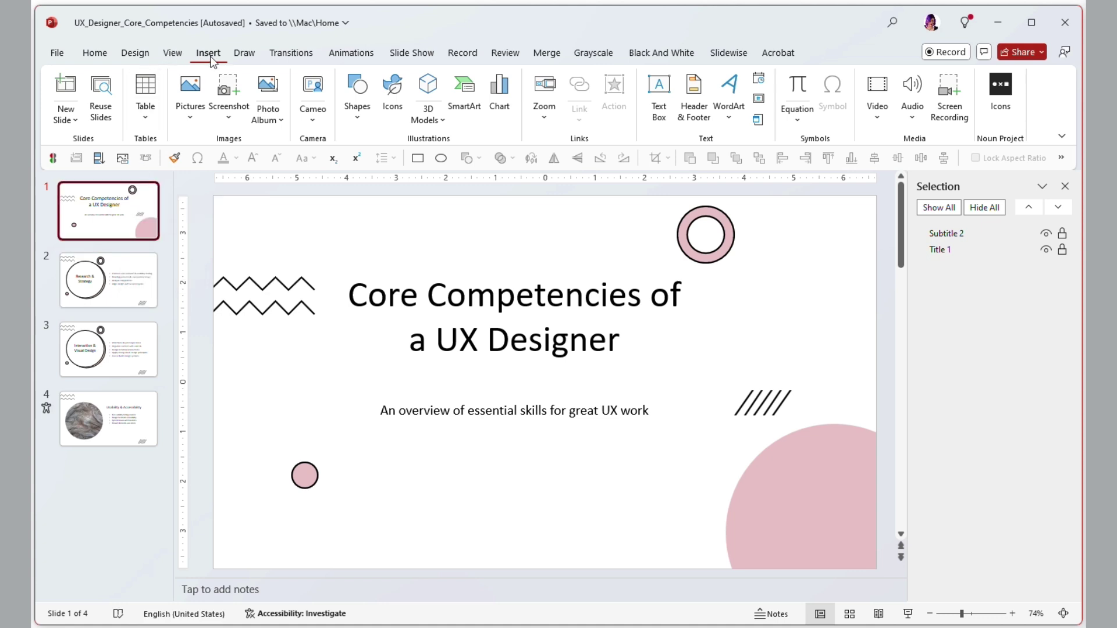
Re-enable slide number and footer and apply them to all slides.
left_click(692, 96)
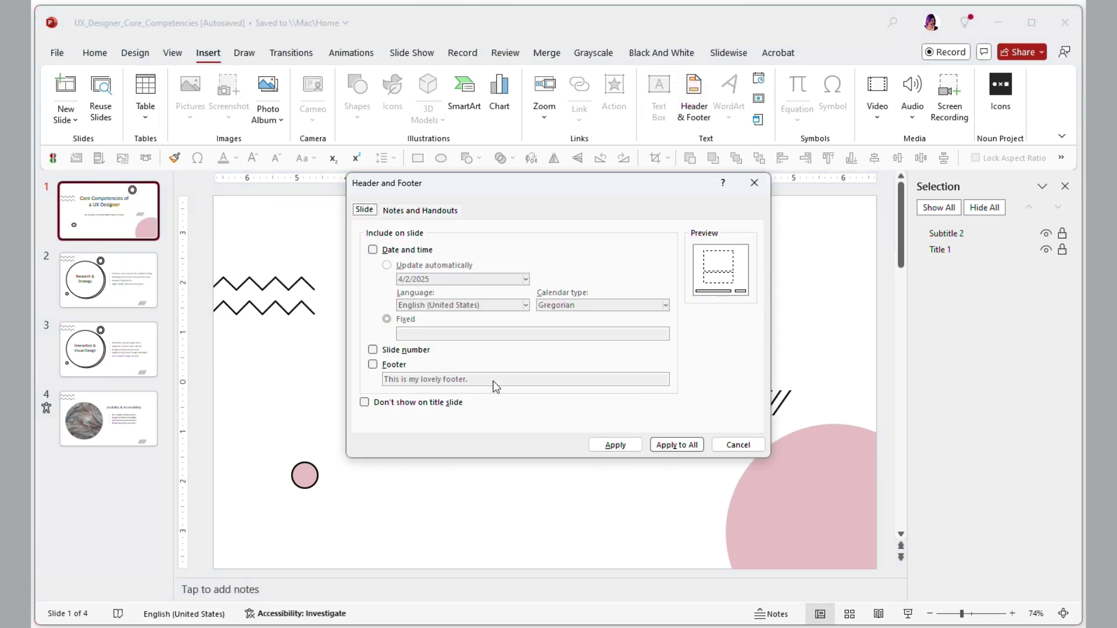
left_click(372, 349)
left_click(373, 364)
left_click(669, 445)
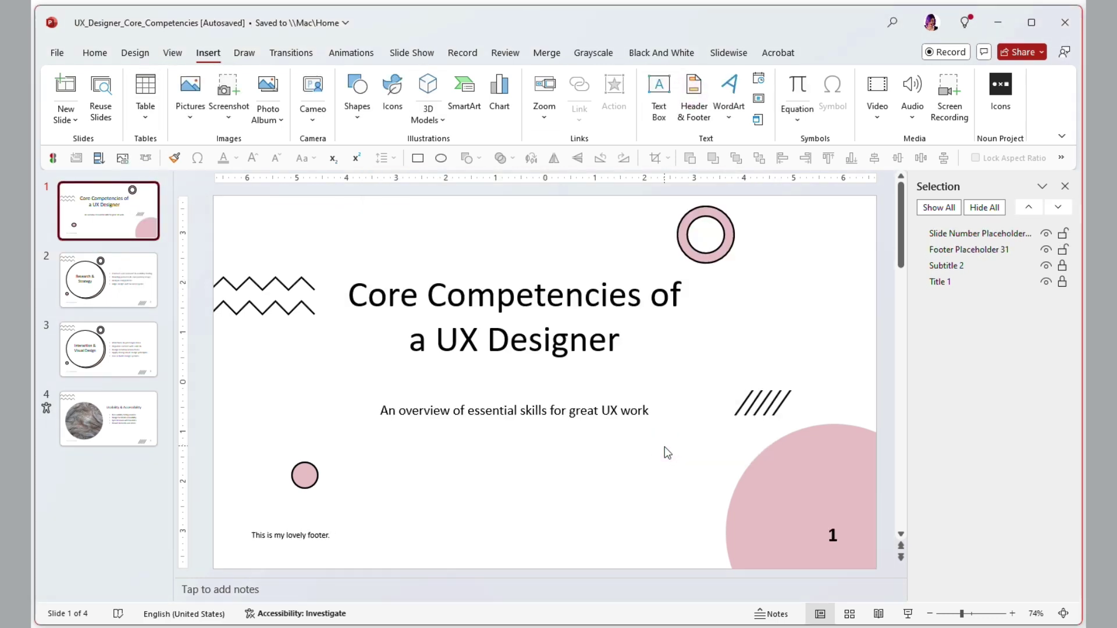